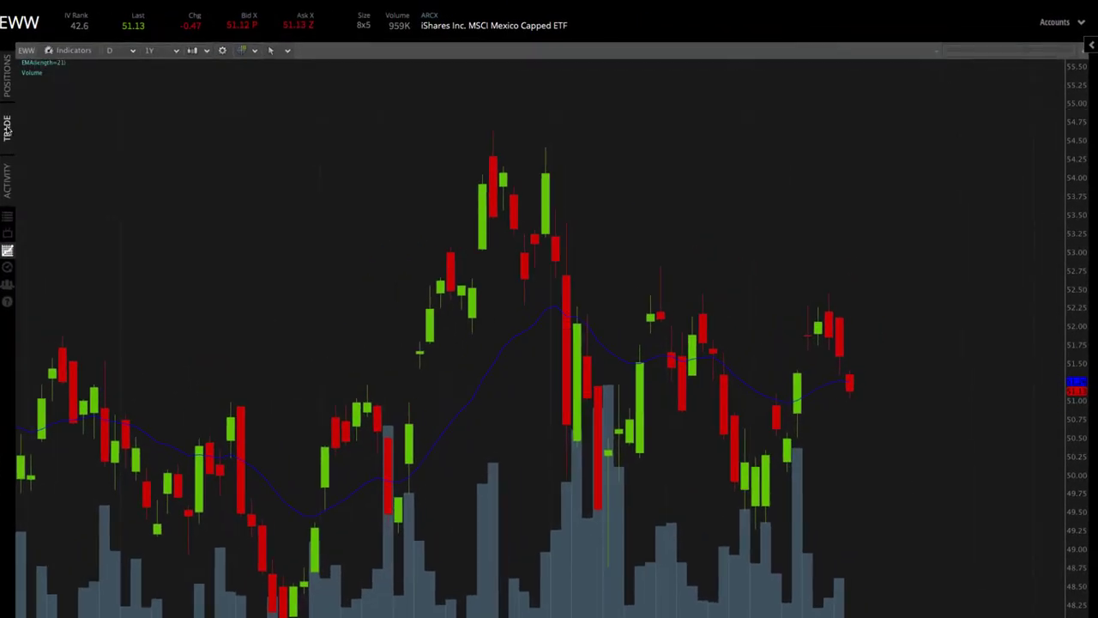
Step: Show the EWW trade table, with the Apr 20, 2018 expiration at 36 days and IVx 23.8%
left_click(7, 128)
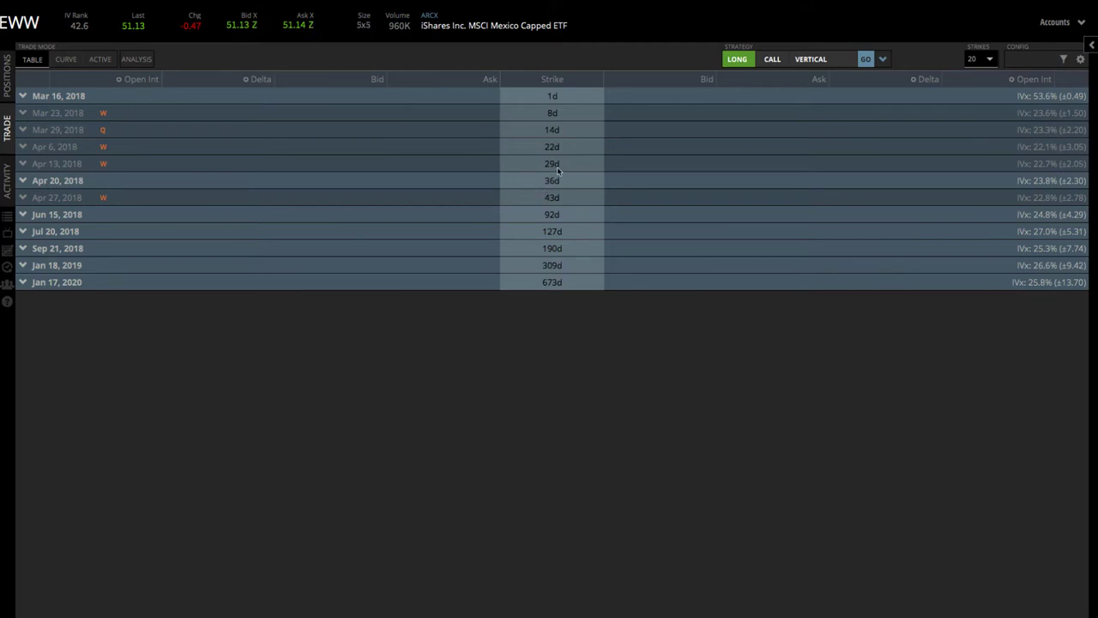
Step: Expand the Apr 20, 2018 expiration to list 41–60 strike calls and puts, EWW near 51.14
left_click(23, 181)
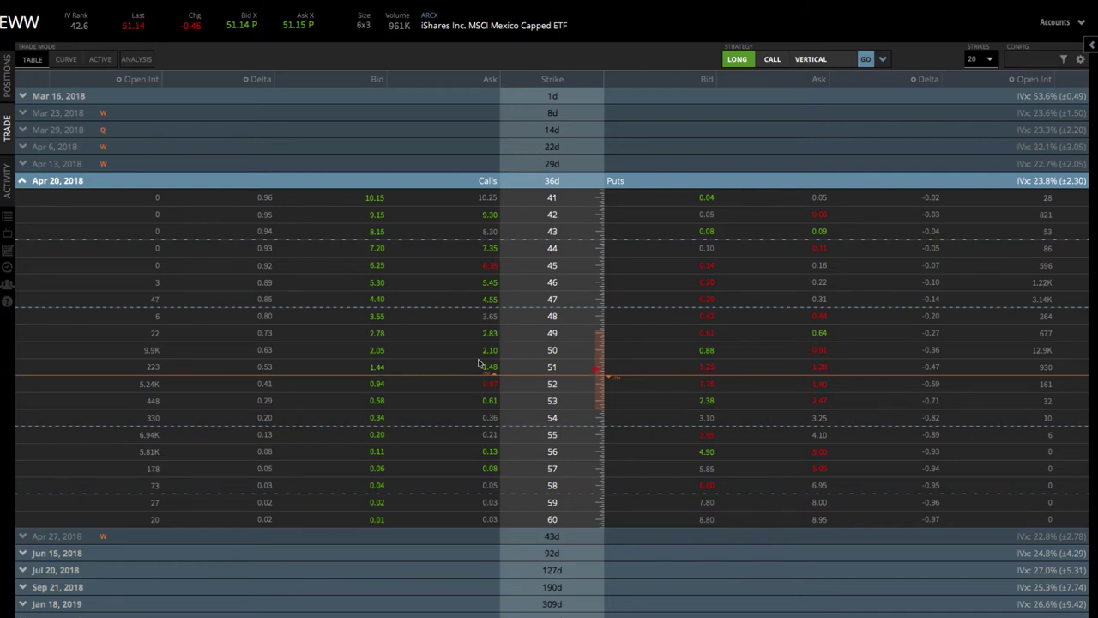
Step: Sell the Apr 20 51 call and 51 put at the bid for a 2.74 net credit
left_click(377, 370)
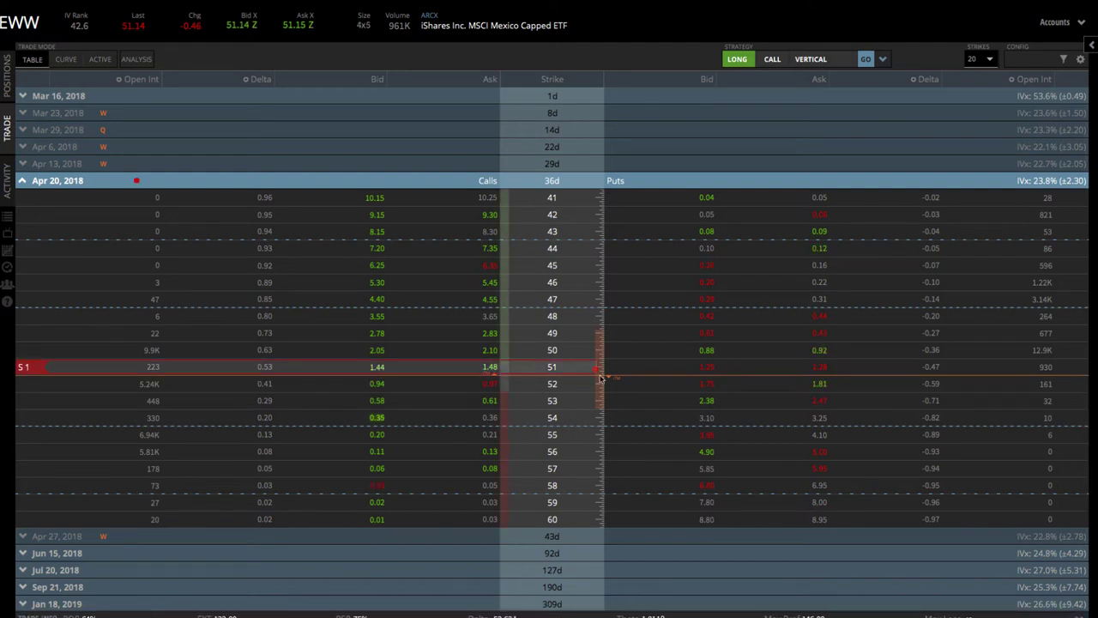
left_click(707, 369)
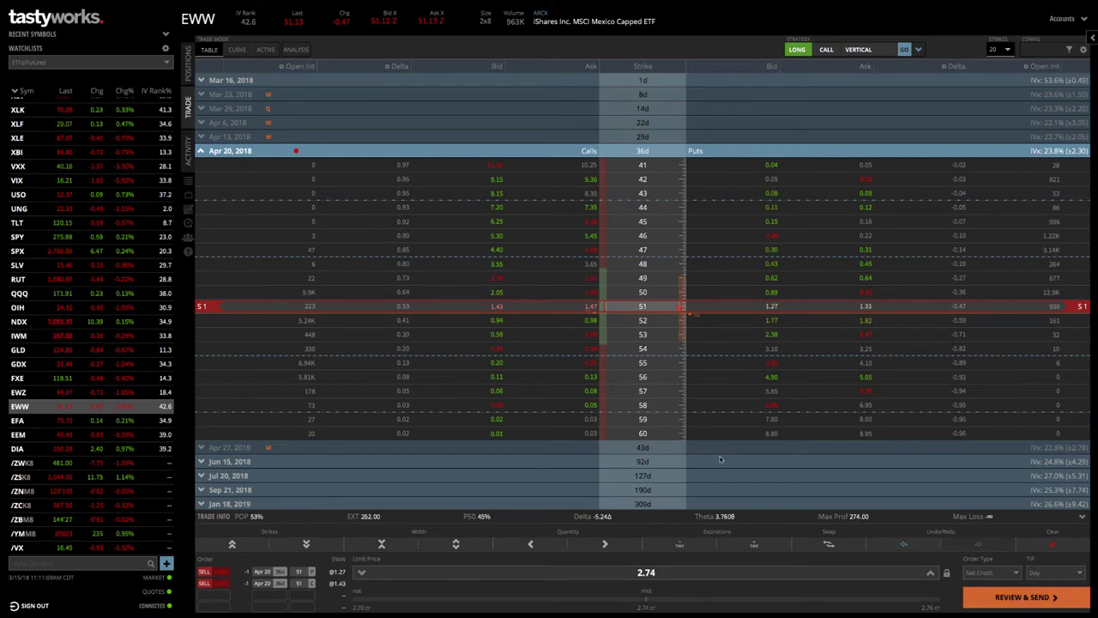
Step: Clear the order and build a short 51-strike Apr 20 straddle (POP 53%, theta 3.779)
left_click(1050, 549)
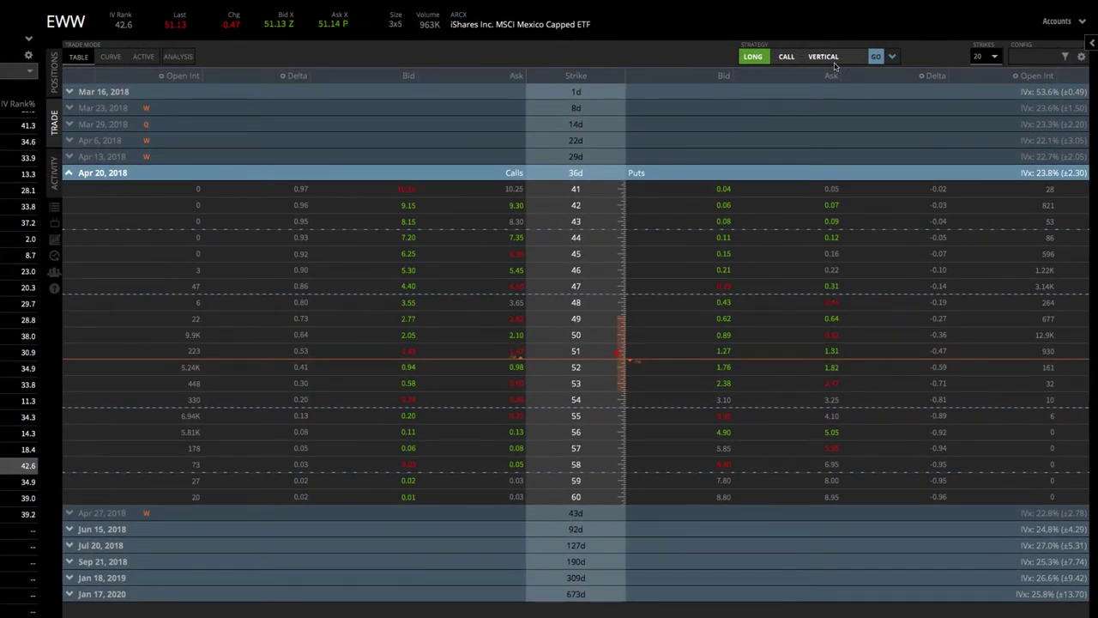
left_click(759, 60)
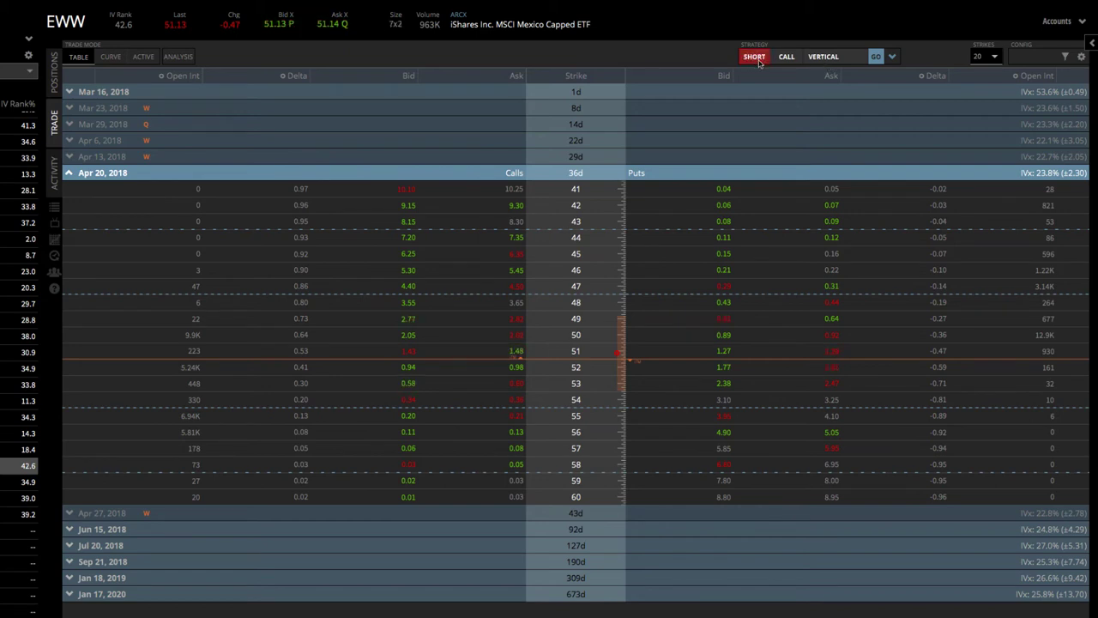
left_click(891, 57)
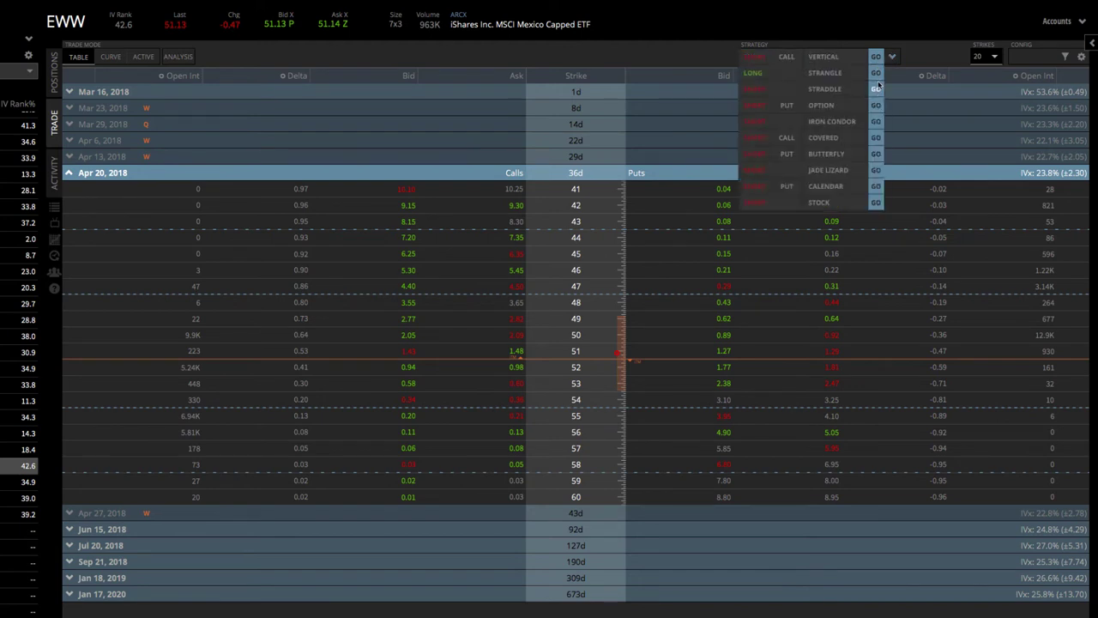
left_click(875, 89)
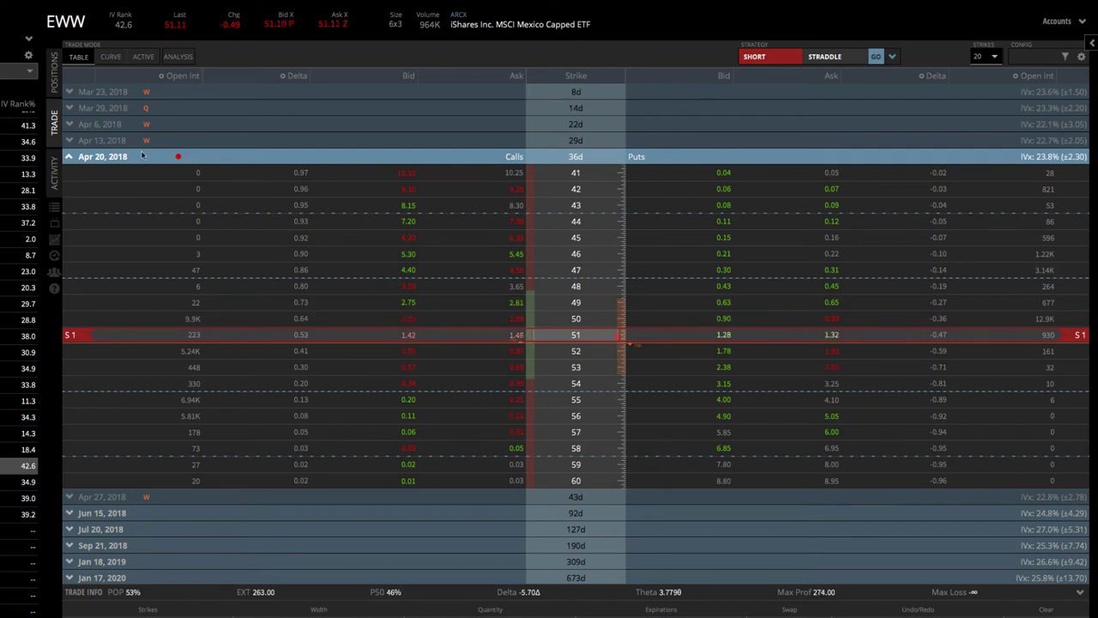
Step: Show the straddle's full-width P/L analysis curve, zoomed in around the 51 strike
left_click(111, 56)
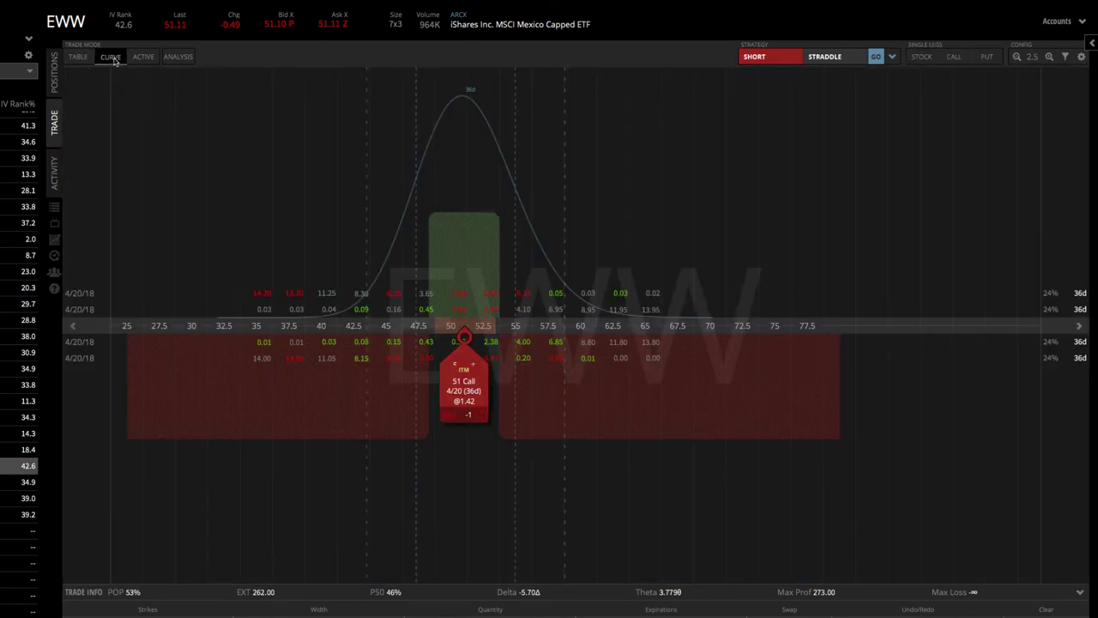
left_click(180, 57)
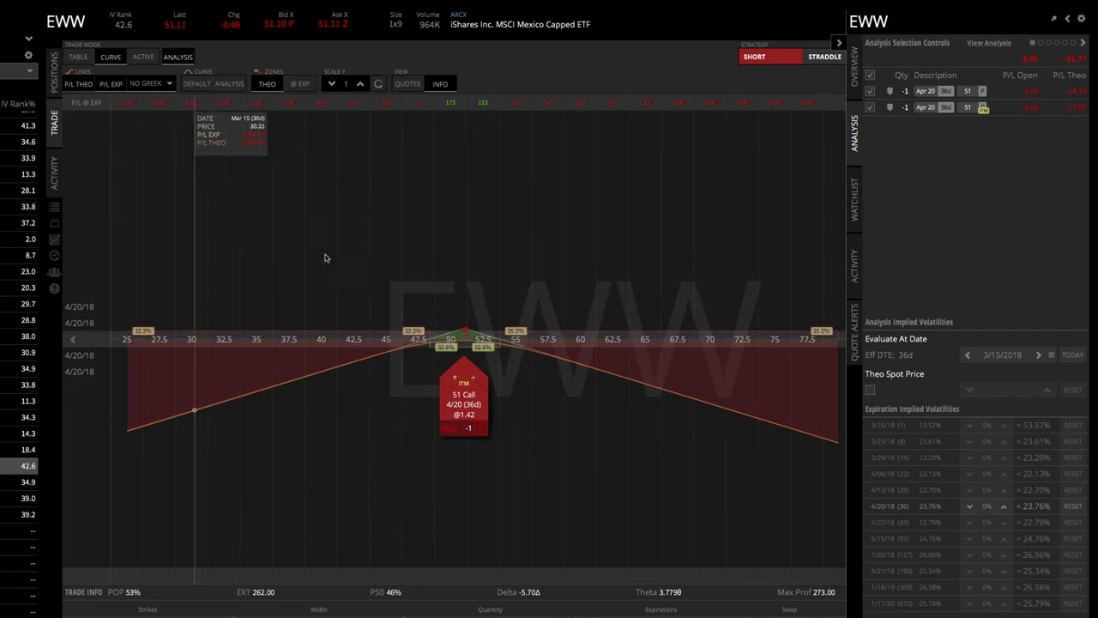
left_click(839, 43)
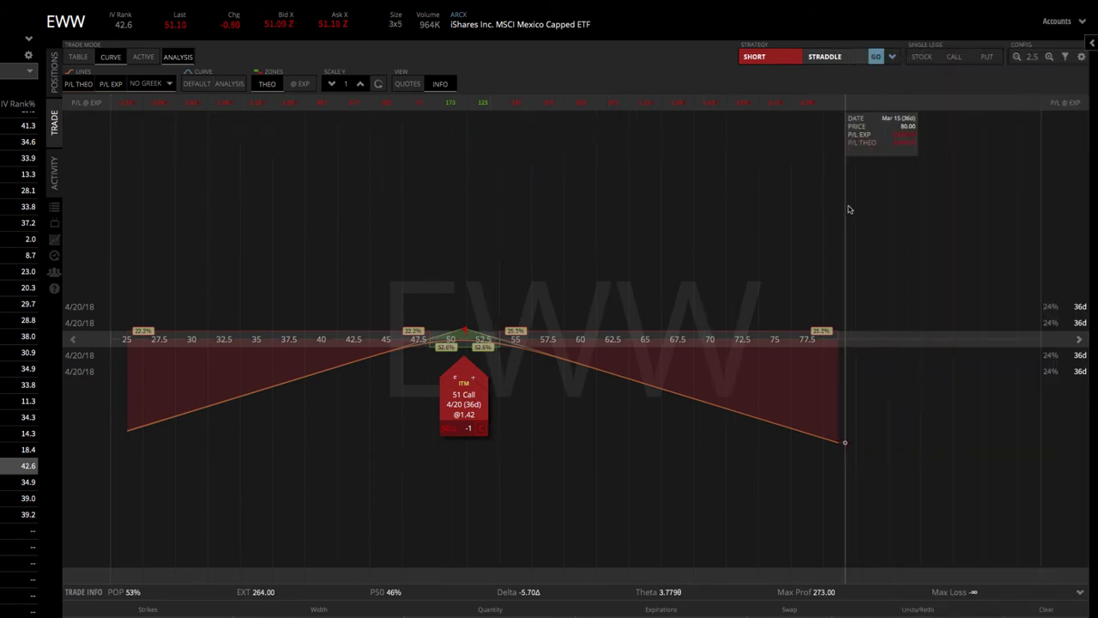
left_click(1049, 58)
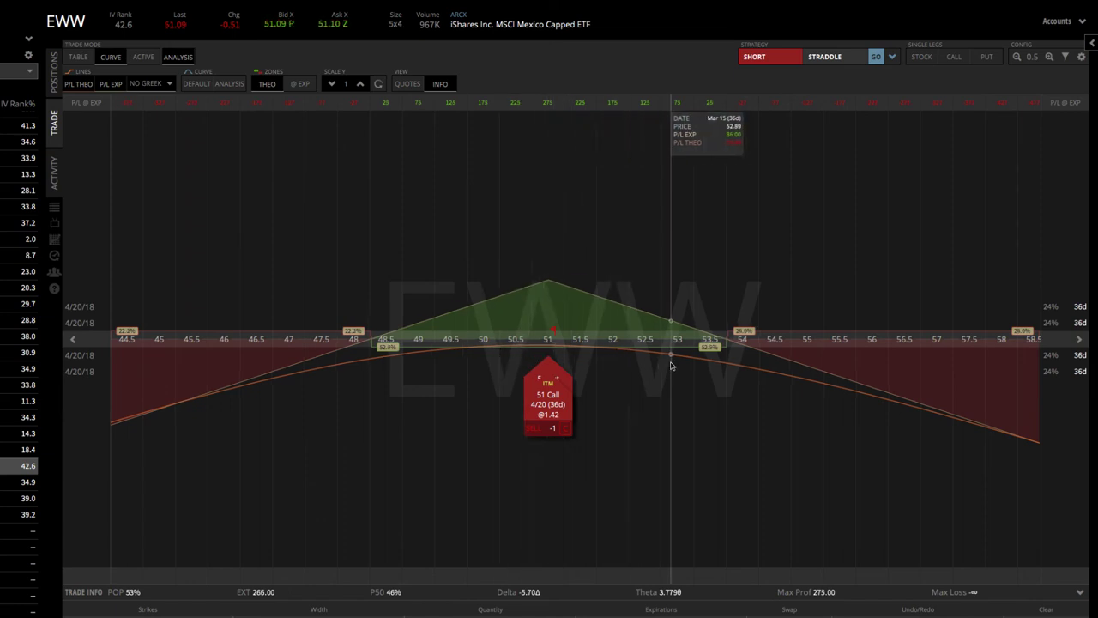
Step: Advance the evaluation date to 4/3/2018, showing a theoretical P/L of 63.96
left_click(1093, 45)
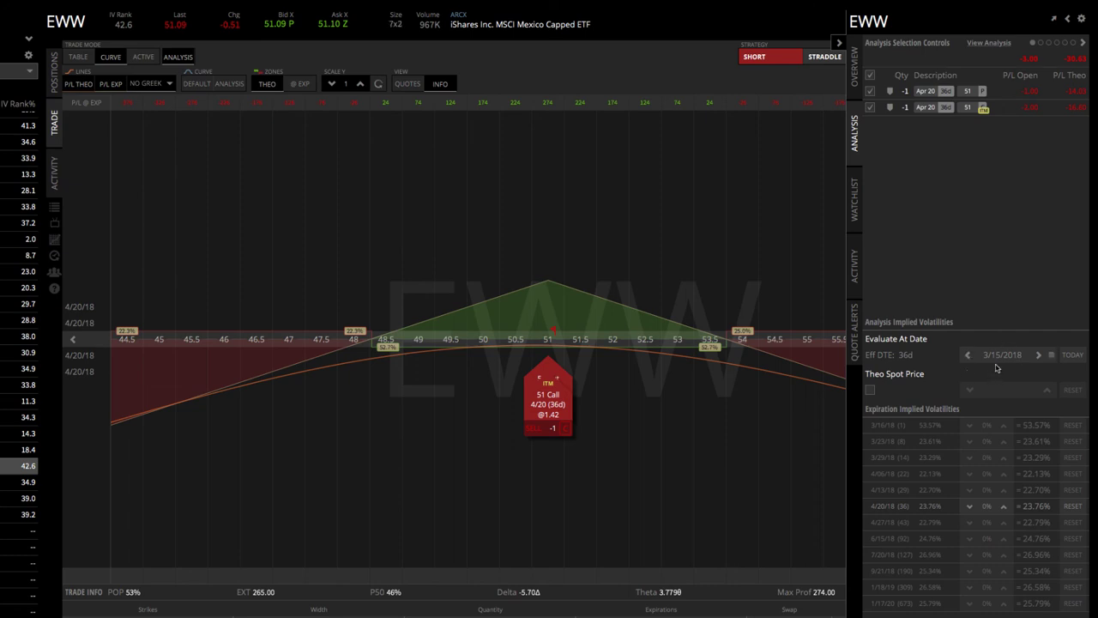
left_click(1038, 355)
left_click(1038, 356)
left_click(1038, 356)
left_click(1038, 355)
left_click(1038, 355)
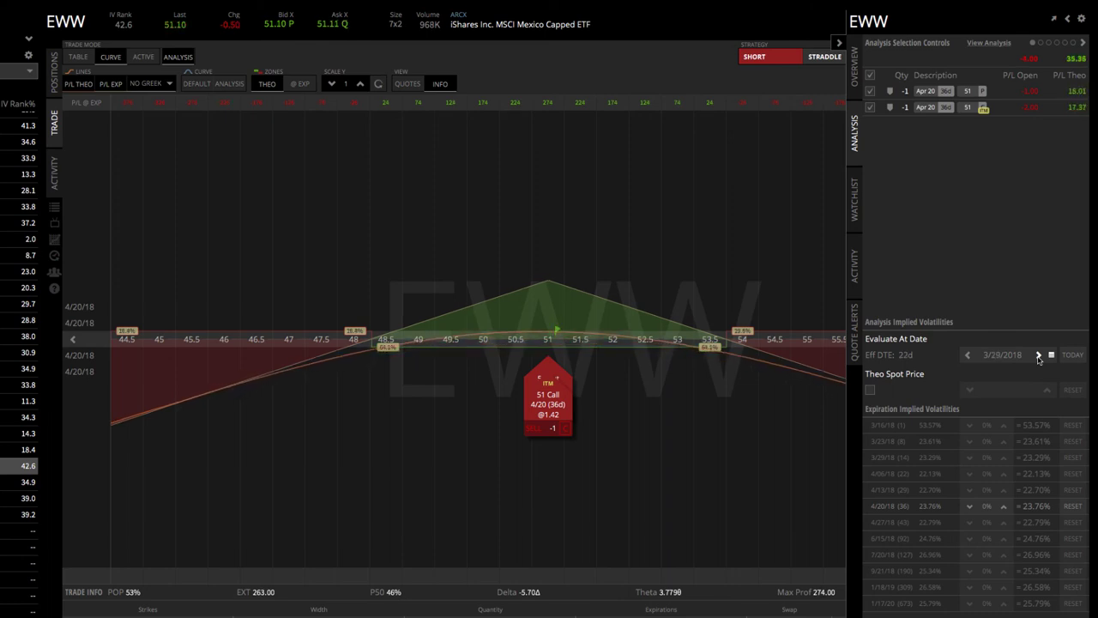
left_click(1038, 356)
left_click(1038, 355)
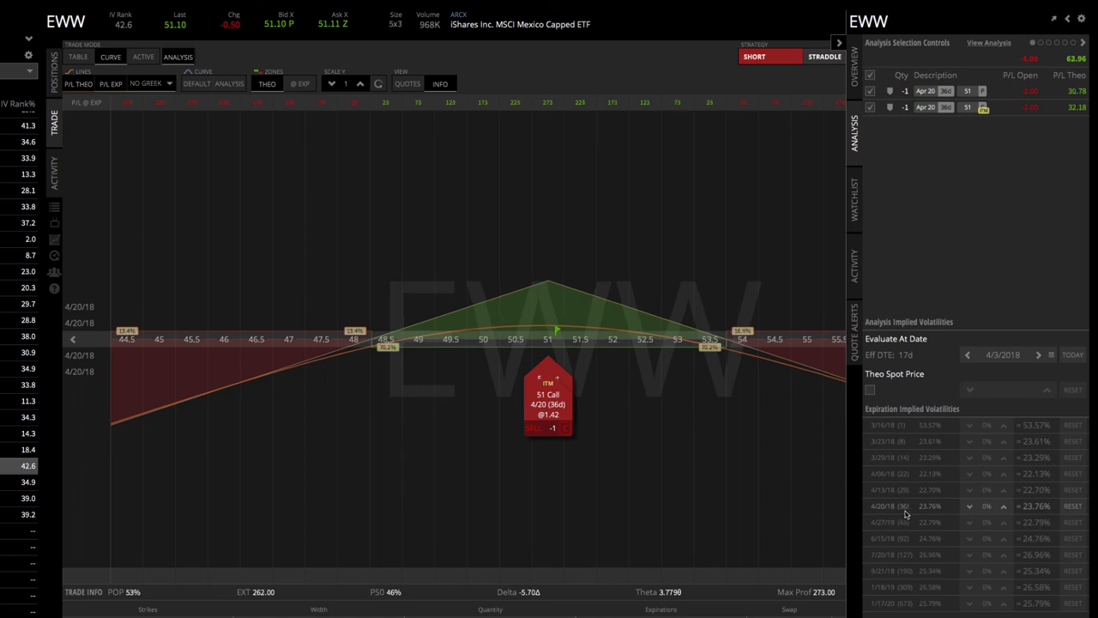
Step: Raise the 4/20/18 implied volatility several steps to test its effect on P/L
left_click(1002, 507)
left_click(1002, 507)
left_click(1002, 507)
left_click(1003, 507)
left_click(1003, 507)
left_click(1003, 507)
left_click(1002, 507)
left_click(1003, 507)
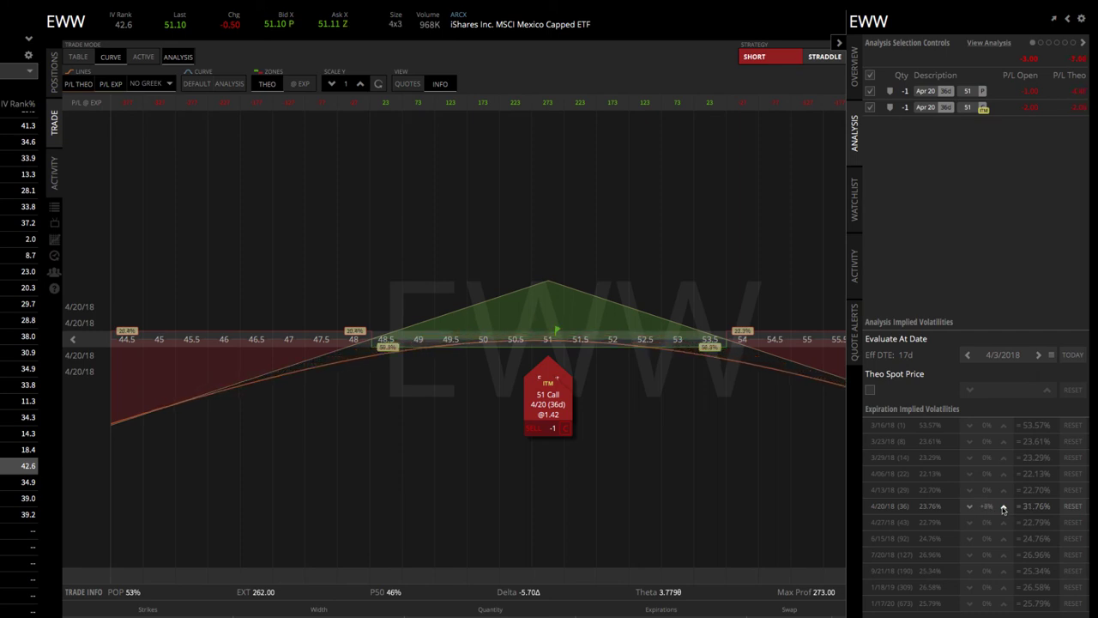
left_click(1003, 507)
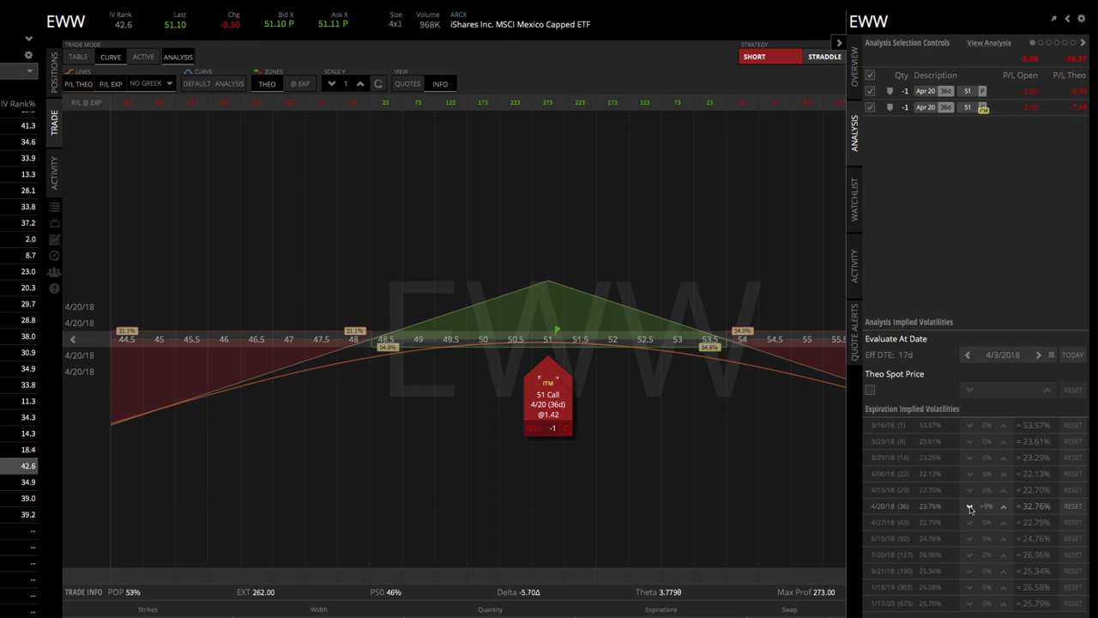
Step: Lower the 4/20/18 implied volatility to -4% (19.76%), giving a theoretical P/L of 99.14
left_click(970, 507)
left_click(969, 506)
left_click(969, 507)
left_click(970, 507)
left_click(969, 507)
left_click(970, 507)
left_click(970, 507)
left_click(969, 507)
left_click(970, 507)
left_click(969, 507)
left_click(969, 507)
left_click(970, 507)
left_click(969, 507)
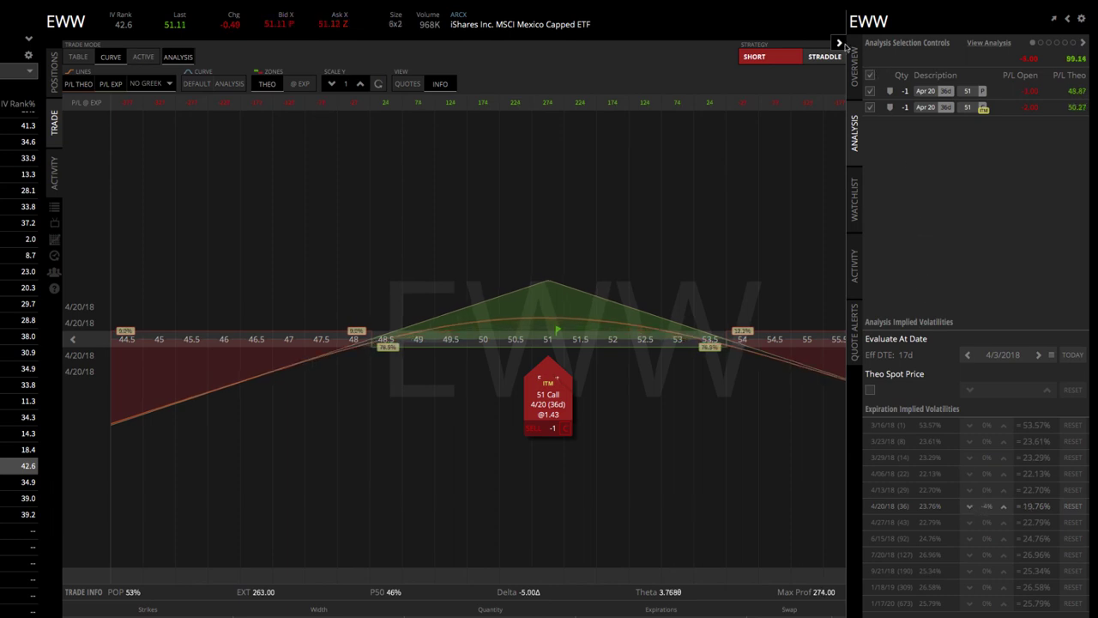
Step: Collapse the Analysis panel to show the full P/L graph above the 2.74-credit order
left_click(839, 42)
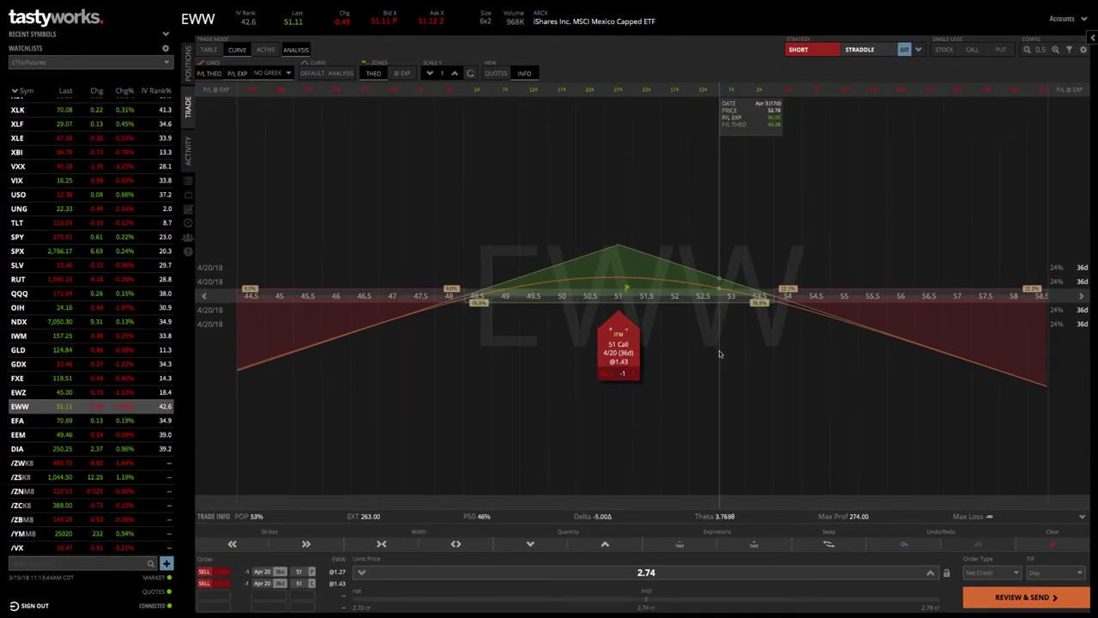